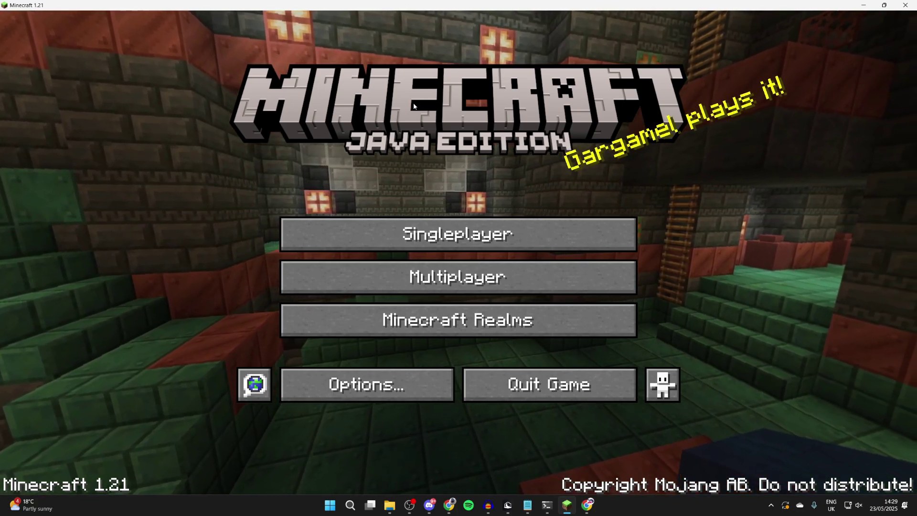
Step: Quit Minecraft, switch to Chrome and find OptiFine's downloads page with a search for "optifine", showing all versions
{"action": "key", "text": "alt+F4"}
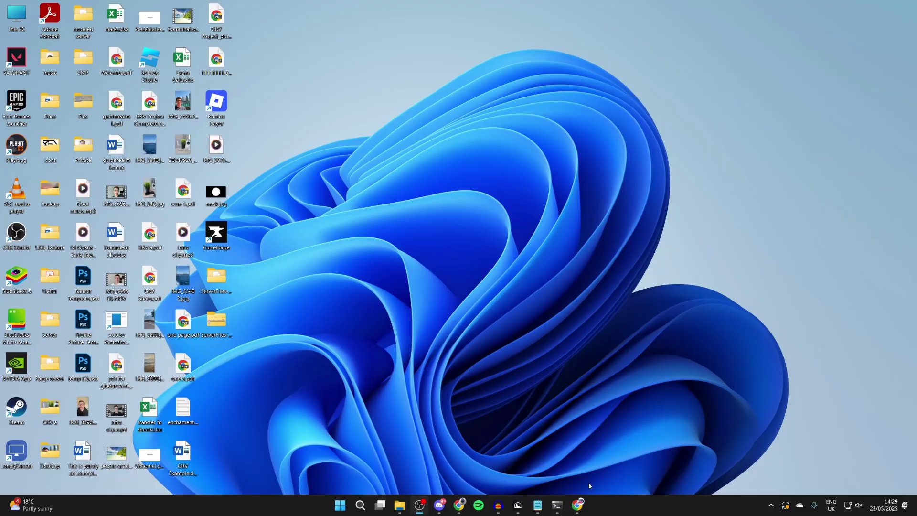
{"action": "left_click", "coordinate": [577, 506]}
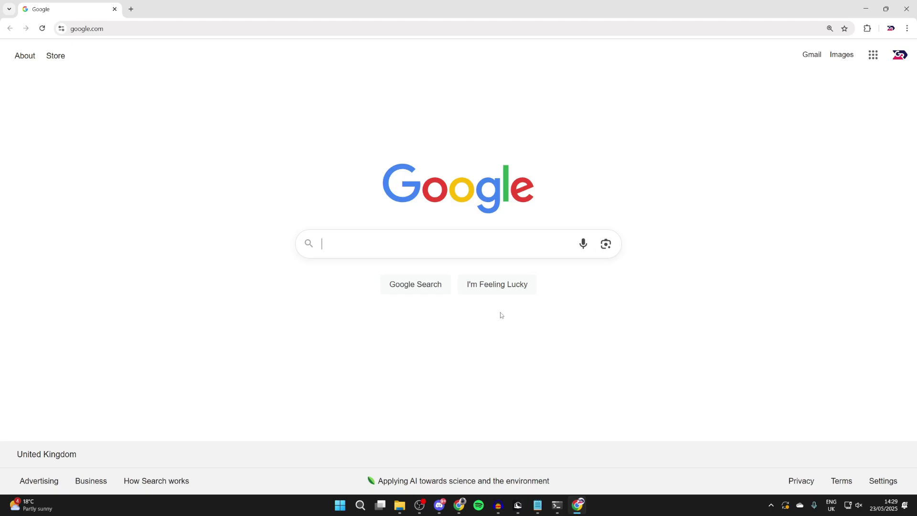
{"action": "type", "text": "optifine"}
{"action": "key", "text": "Return"}
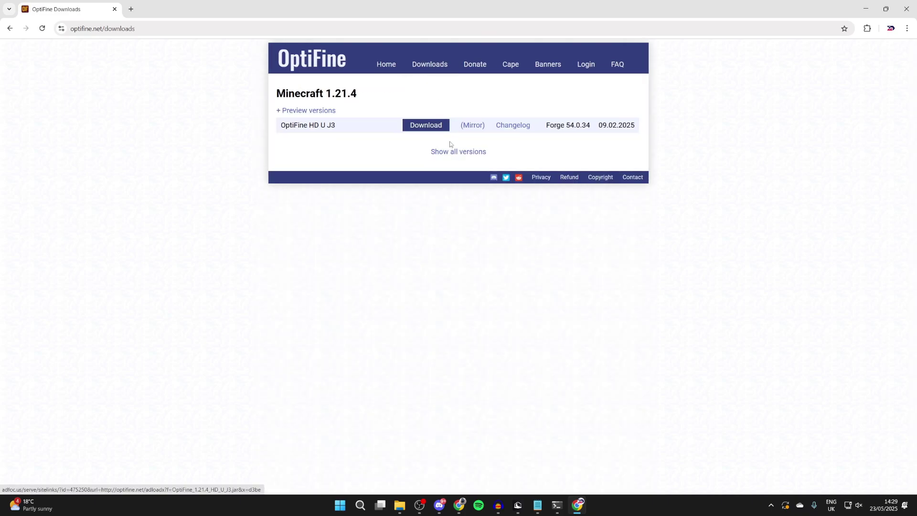
{"action": "left_click", "coordinate": [454, 153]}
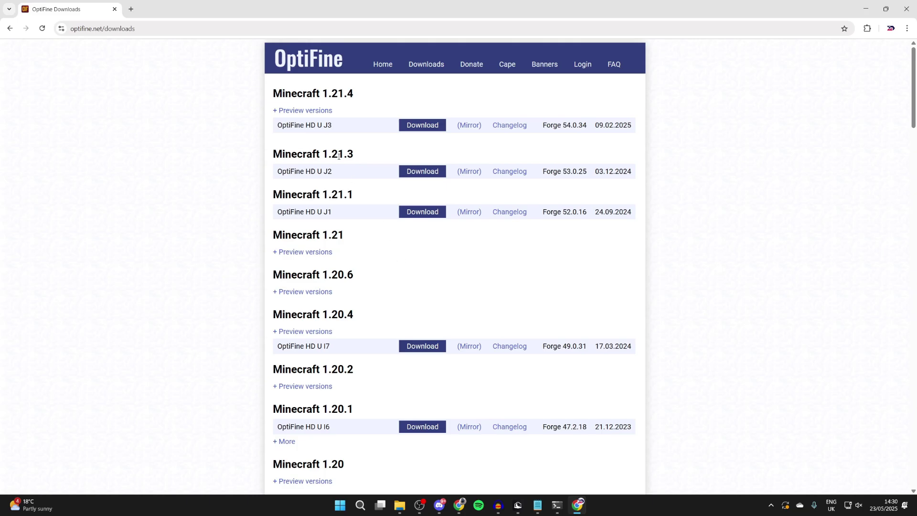
Step: Download OptiFine HD U J1 for Minecraft 1.21.1, skipping the advertisement, and return to the OptiFine version list
{"action": "left_click_drag", "start_coordinate": [293, 194], "coordinate": [365, 203]}
{"action": "left_click", "coordinate": [385, 214]}
{"action": "left_click", "coordinate": [322, 255]}
{"action": "left_click", "coordinate": [315, 256]}
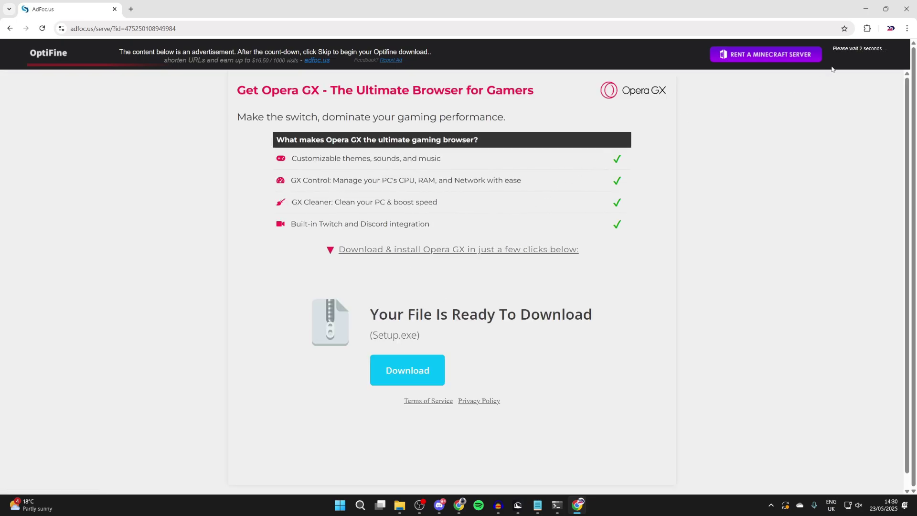
{"action": "left_click", "coordinate": [854, 54]}
{"action": "left_click", "coordinate": [476, 128]}
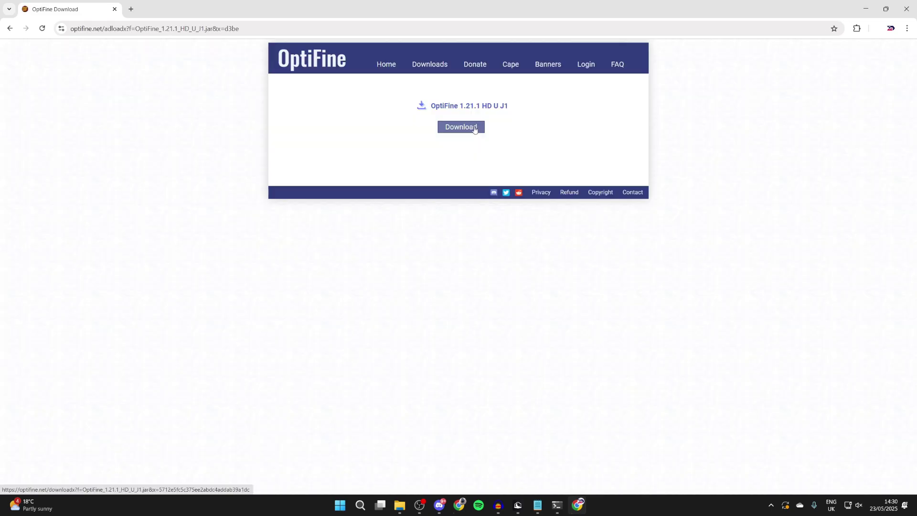
{"action": "left_click", "coordinate": [9, 28]}
{"action": "left_click", "coordinate": [9, 28]}
{"action": "left_click", "coordinate": [26, 28]}
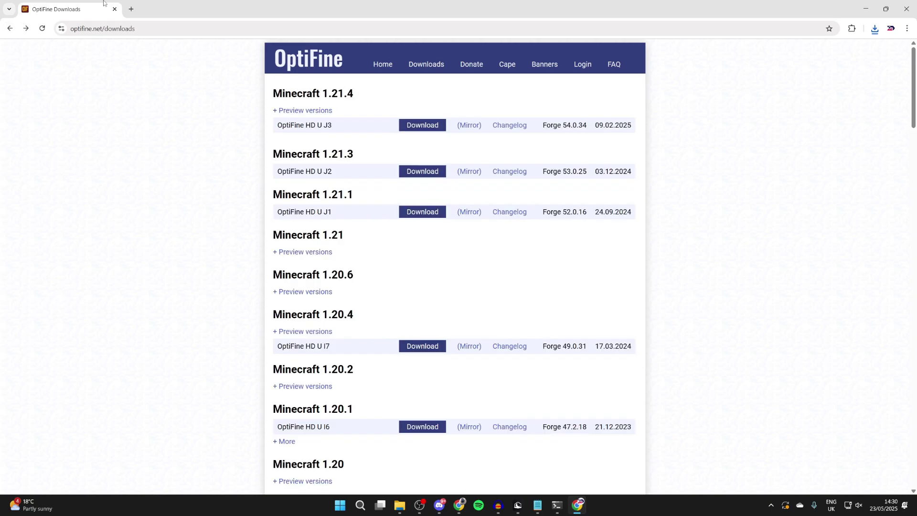
Step: Search for "forge minecraft" in a new browser tab and open the Forge downloads page
{"action": "left_click", "coordinate": [131, 8]}
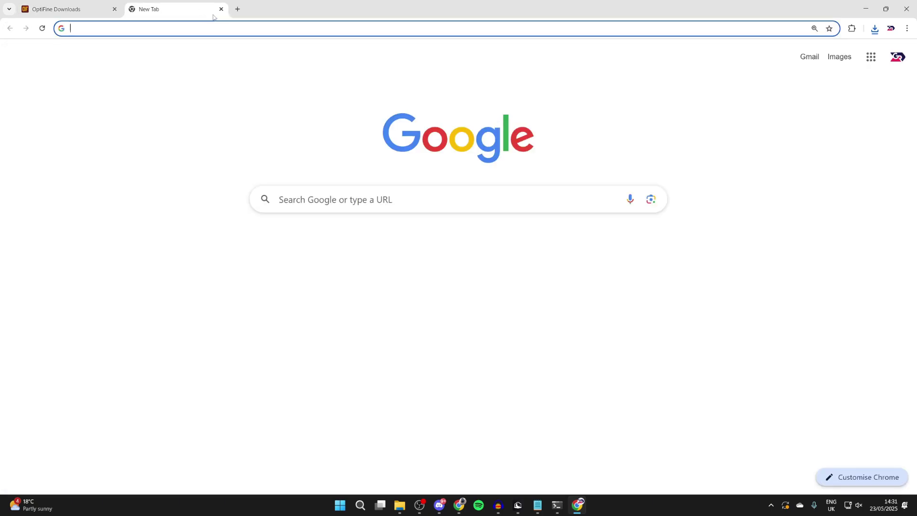
{"action": "left_click", "coordinate": [358, 203]}
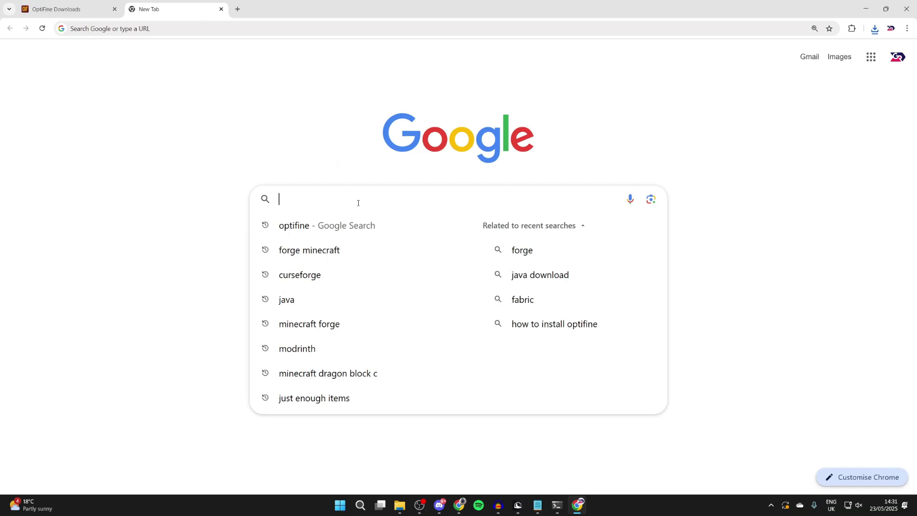
{"action": "type", "text": "forge"}
{"action": "key", "text": "Return"}
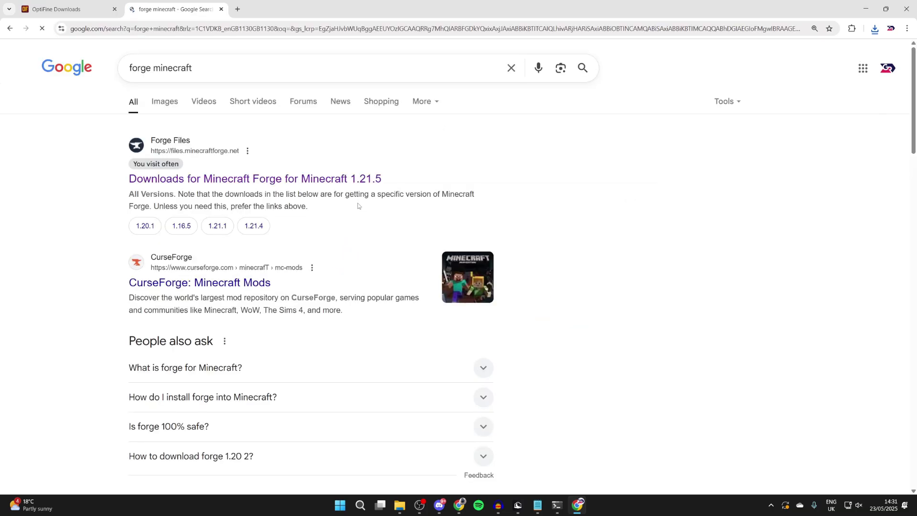
{"action": "left_click", "coordinate": [305, 180]}
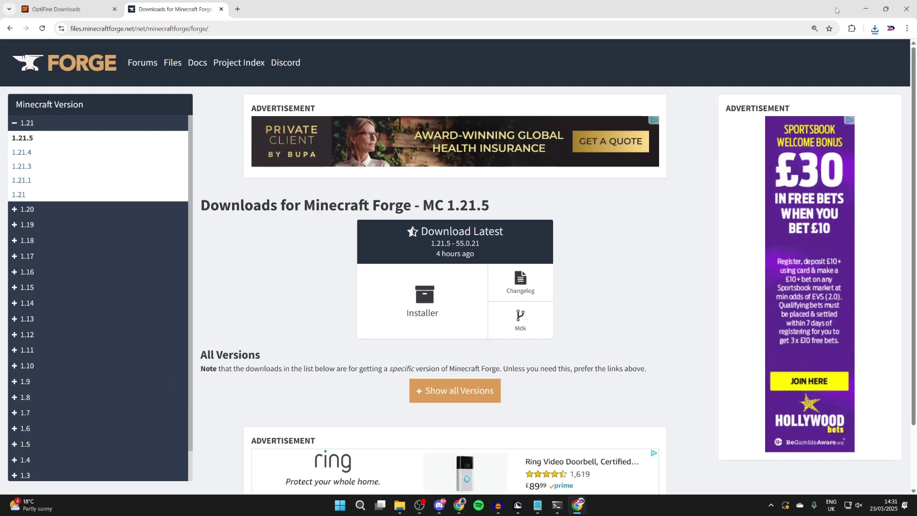
Step: Open the Forge downloads for Minecraft 1.21.1 and check which Forge version the OptiFine HD U J1 release requires
{"action": "left_click", "coordinate": [874, 29]}
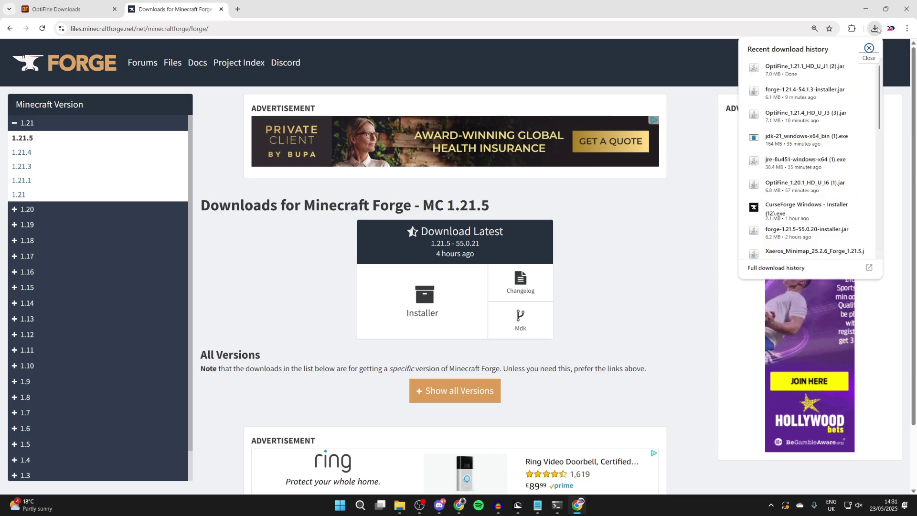
{"action": "left_click", "coordinate": [876, 29]}
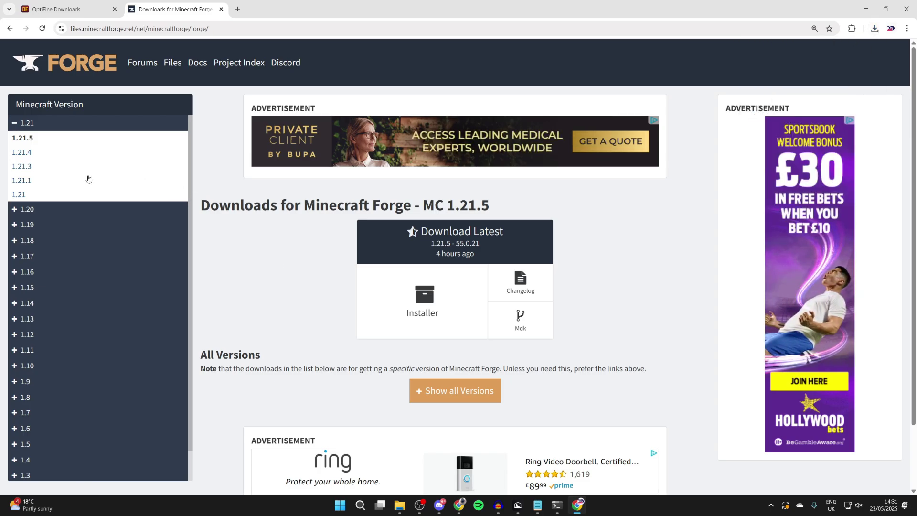
{"action": "left_click", "coordinate": [22, 180]}
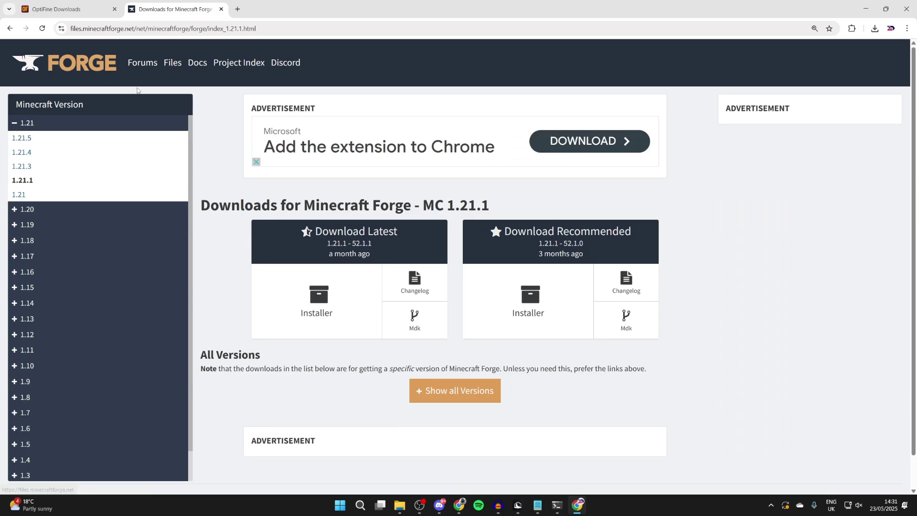
{"action": "left_click", "coordinate": [86, 9]}
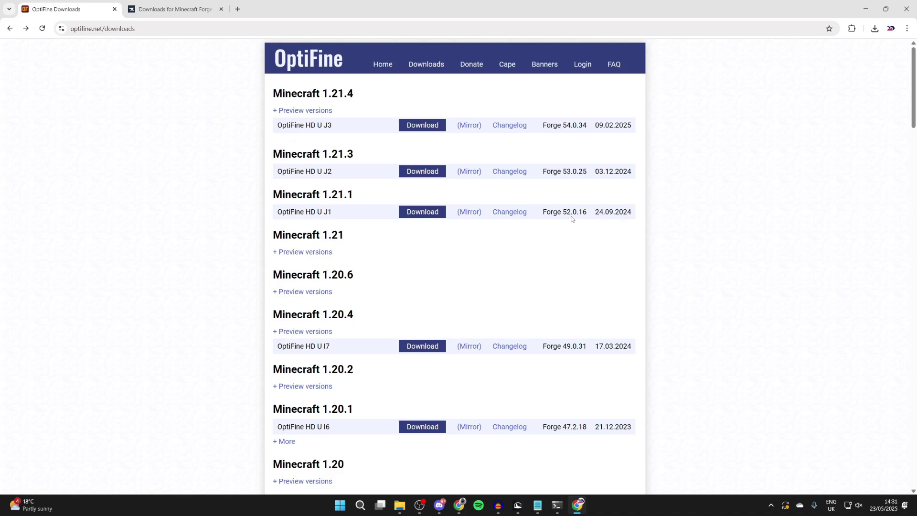
{"action": "left_click", "coordinate": [204, 5]}
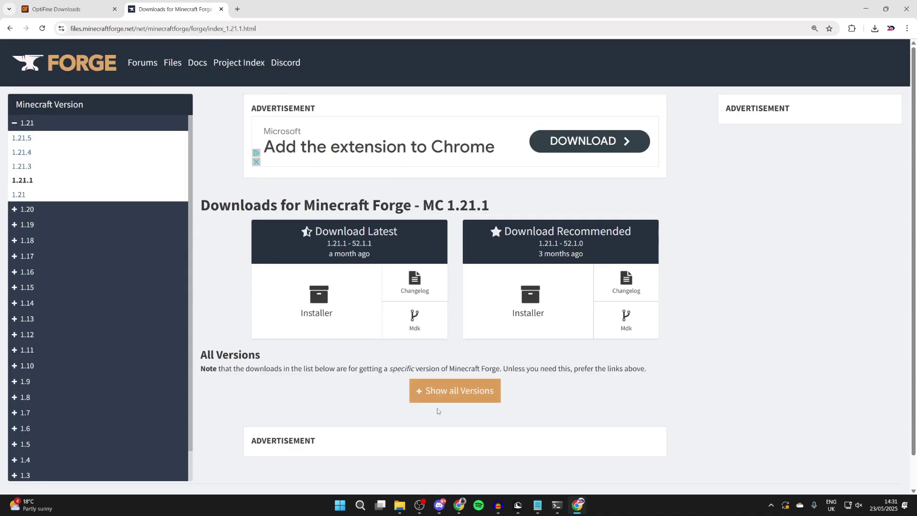
Step: Download the installer for Forge 52.0.16 from the full list of Minecraft 1.21.1 versions
{"action": "left_click", "coordinate": [454, 395]}
{"action": "scroll", "coordinate": [430, 363], "scroll_direction": "down", "scroll_amount": 2}
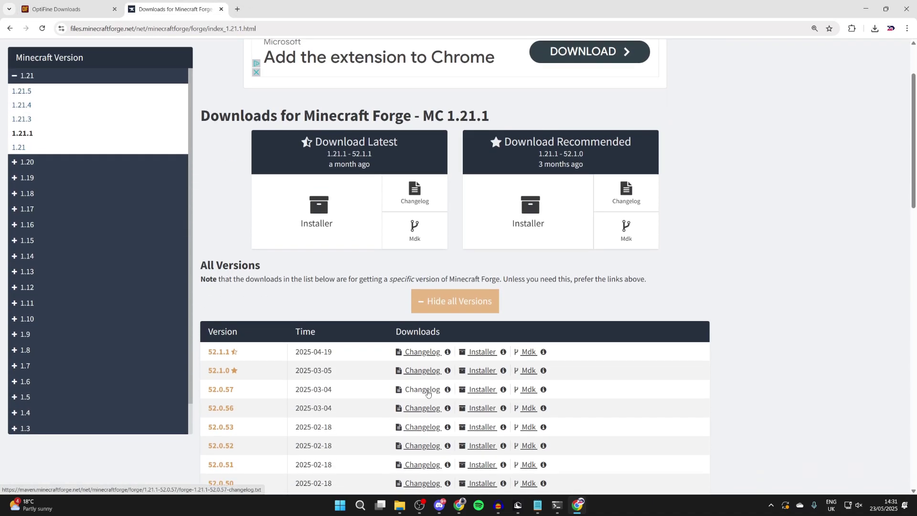
{"action": "scroll", "coordinate": [287, 380], "scroll_direction": "down", "scroll_amount": 5}
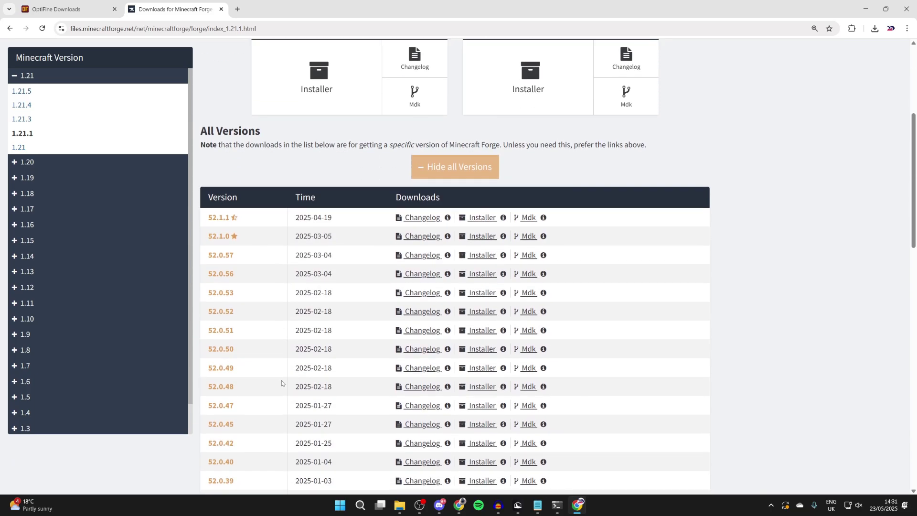
{"action": "scroll", "coordinate": [282, 377], "scroll_direction": "down", "scroll_amount": 7}
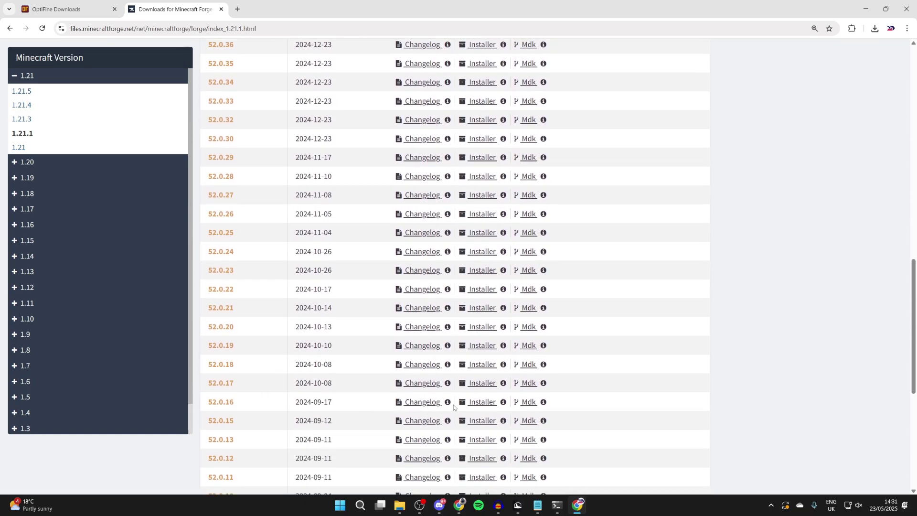
{"action": "left_click", "coordinate": [479, 405]}
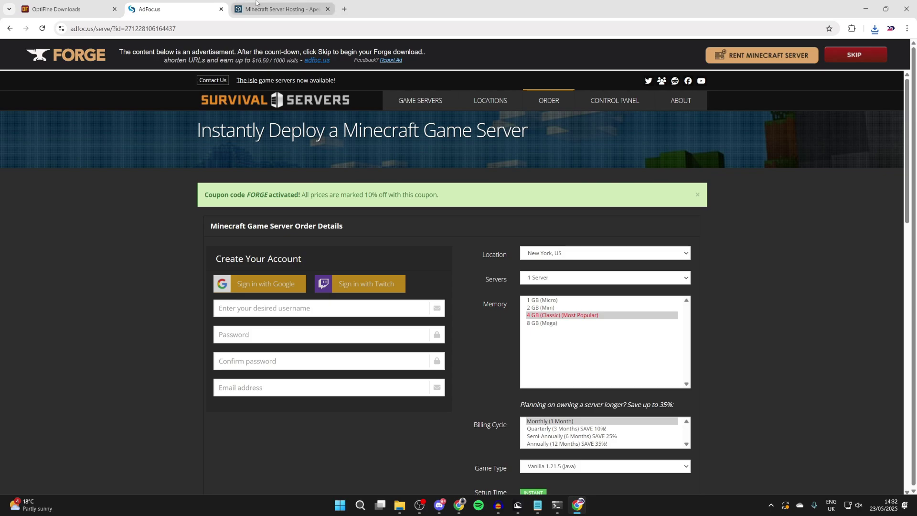
Step: Look through the Apex Hosting page for its Minecraft server hosting features
{"action": "left_click", "coordinate": [256, 4]}
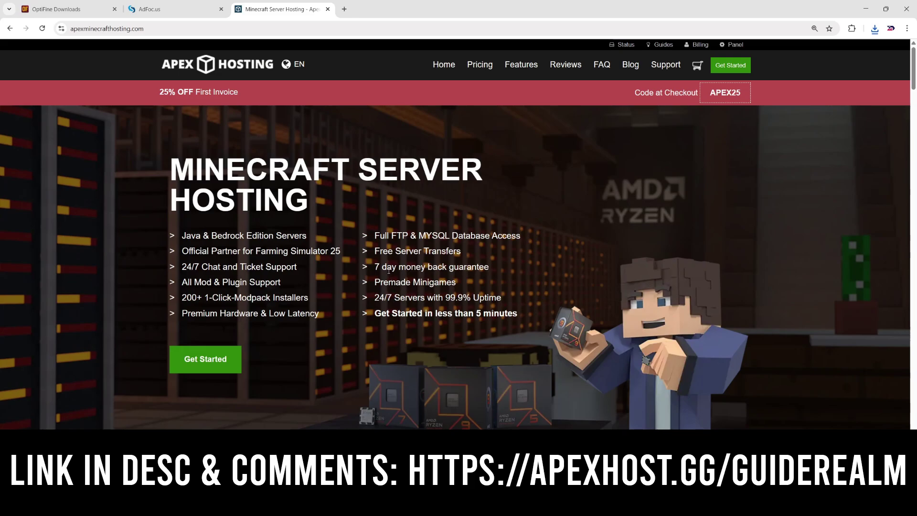
{"action": "scroll", "coordinate": [348, 238], "scroll_direction": "down", "scroll_amount": 7}
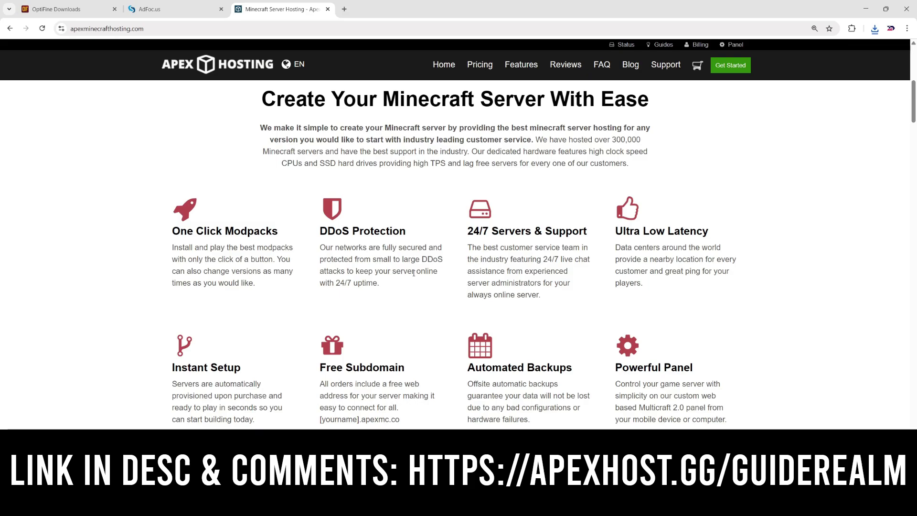
{"action": "scroll", "coordinate": [429, 308], "scroll_direction": "up", "scroll_amount": 8}
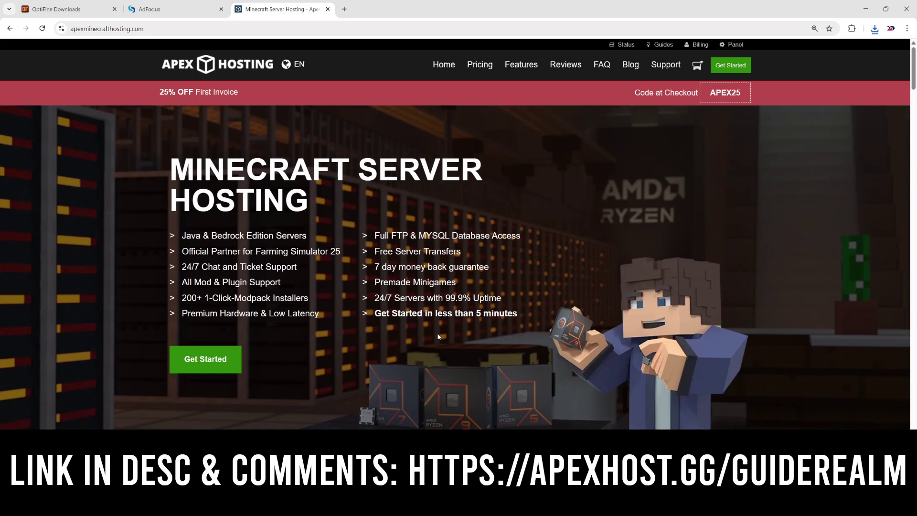
Step: Open the Downloads folder in File Explorer and run forge-1.21.1-52.0.16-installer.jar with the Install client option
{"action": "left_click", "coordinate": [865, 8]}
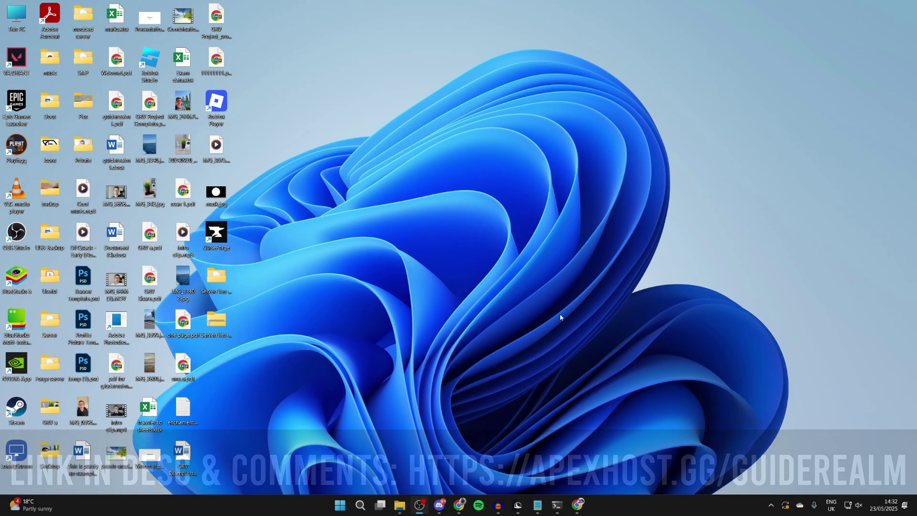
{"action": "mouse_move", "coordinate": [402, 505]}
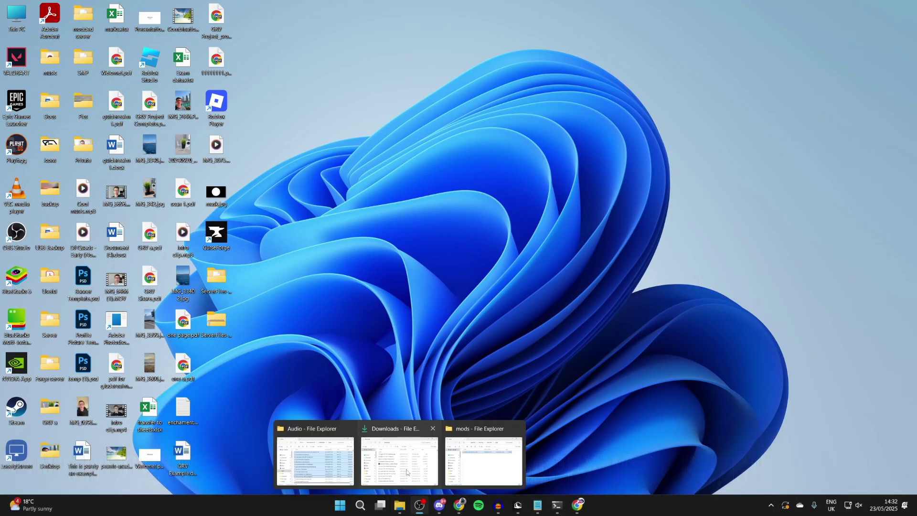
{"action": "left_click", "coordinate": [401, 451]}
{"action": "left_click", "coordinate": [753, 232]}
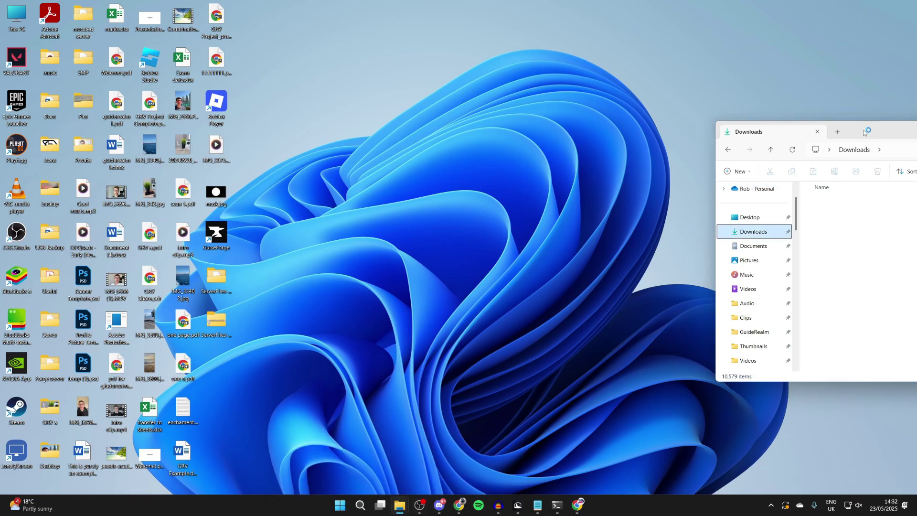
{"action": "left_click_drag", "start_coordinate": [863, 129], "coordinate": [425, 139]}
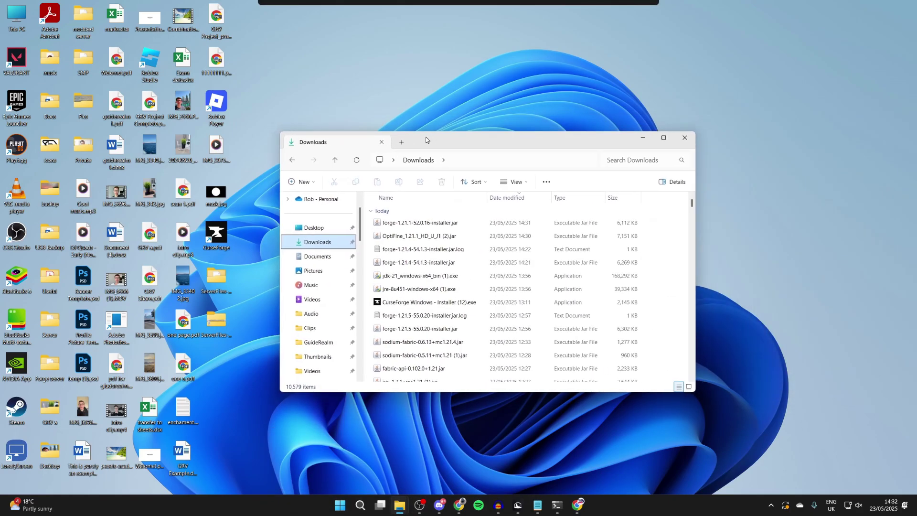
{"action": "double_click", "coordinate": [443, 224]}
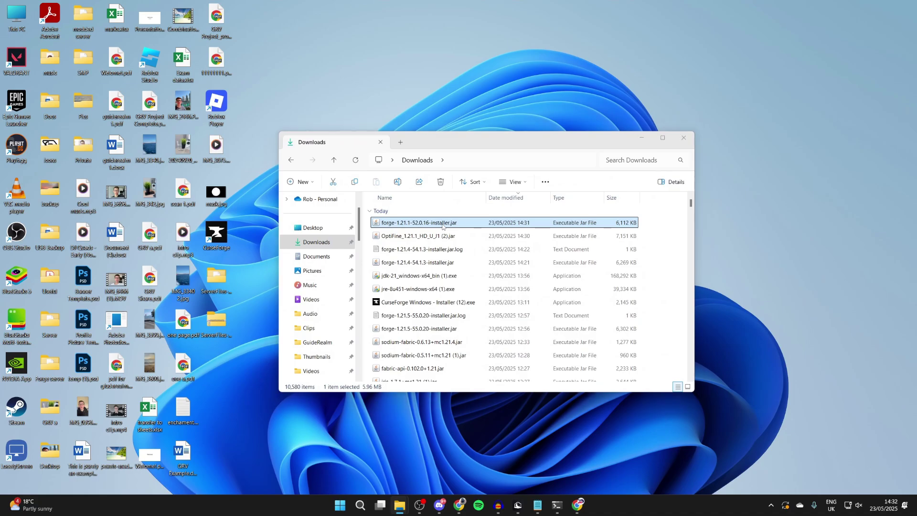
{"action": "left_click", "coordinate": [438, 256]}
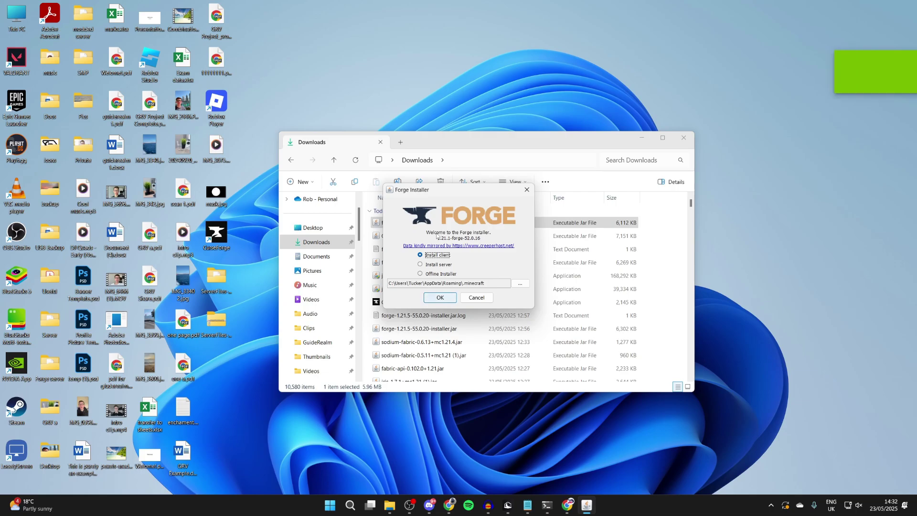
Step: Switch to Chrome, view the Java download website at java.com and return to the Forge installer
{"action": "left_click", "coordinate": [567, 505]}
{"action": "left_click", "coordinate": [388, 29]}
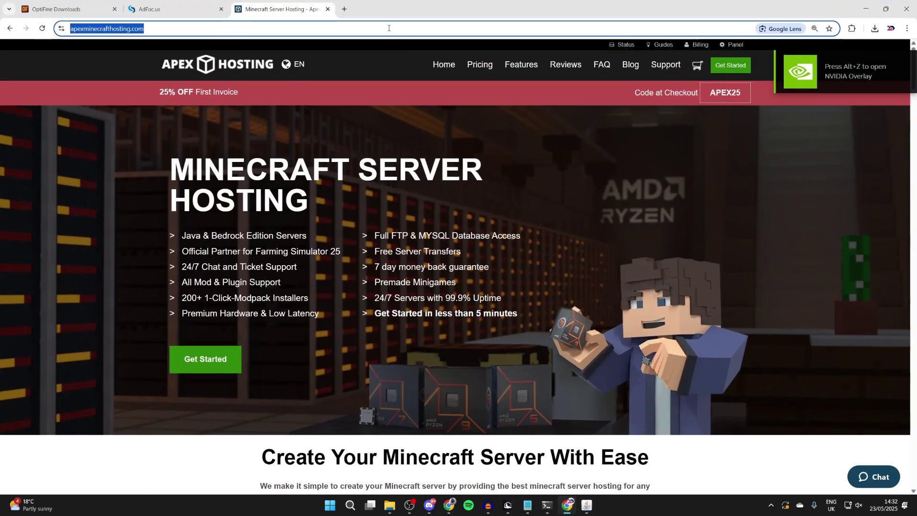
{"action": "type", "text": "java"}
{"action": "key", "text": "Return"}
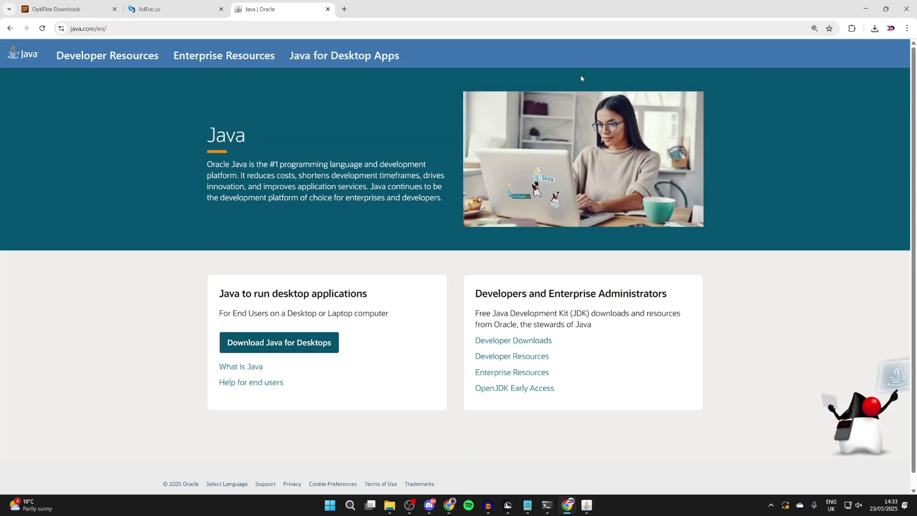
{"action": "left_click", "coordinate": [865, 8]}
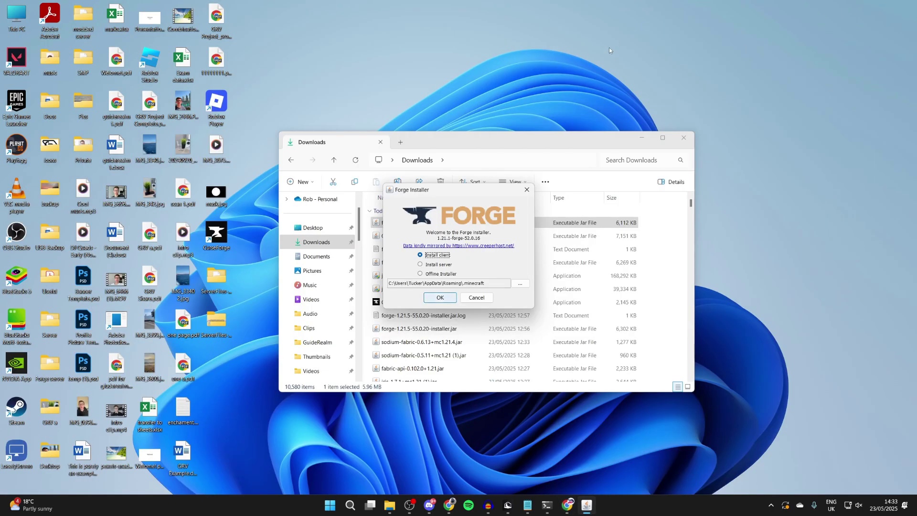
Step: Reopen the forge-1.21.1-52.0.16 installer with Java(TM) Platform SE binary and install the Forge client
{"action": "left_click", "coordinate": [527, 189]}
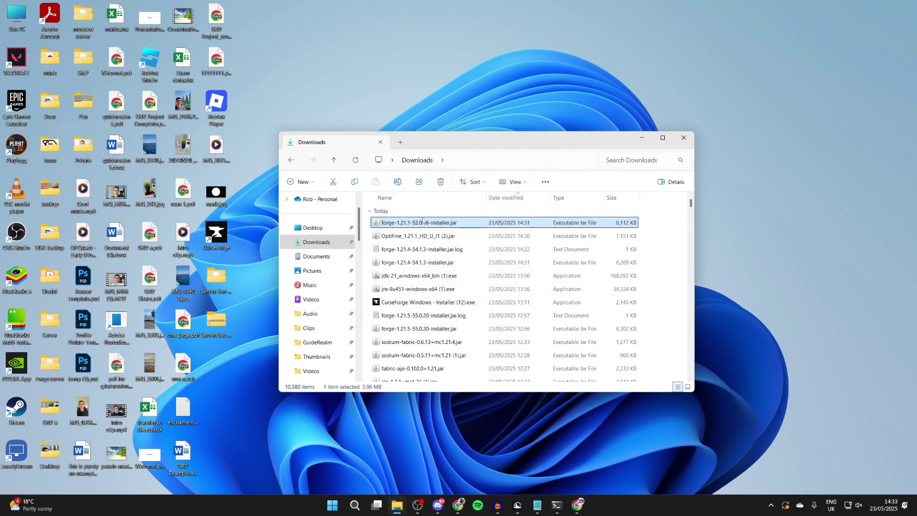
{"action": "right_click", "coordinate": [412, 226]}
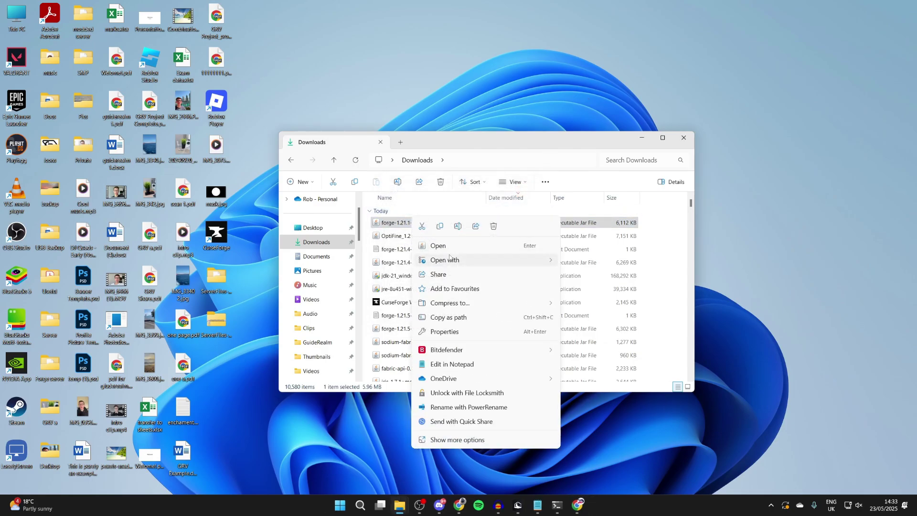
{"action": "mouse_move", "coordinate": [477, 260]}
{"action": "left_click", "coordinate": [580, 292]}
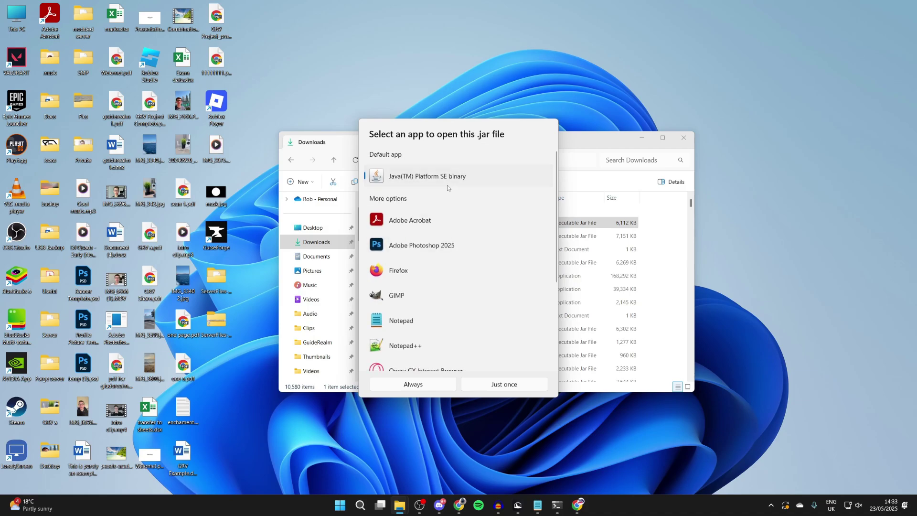
{"action": "left_click", "coordinate": [434, 384]}
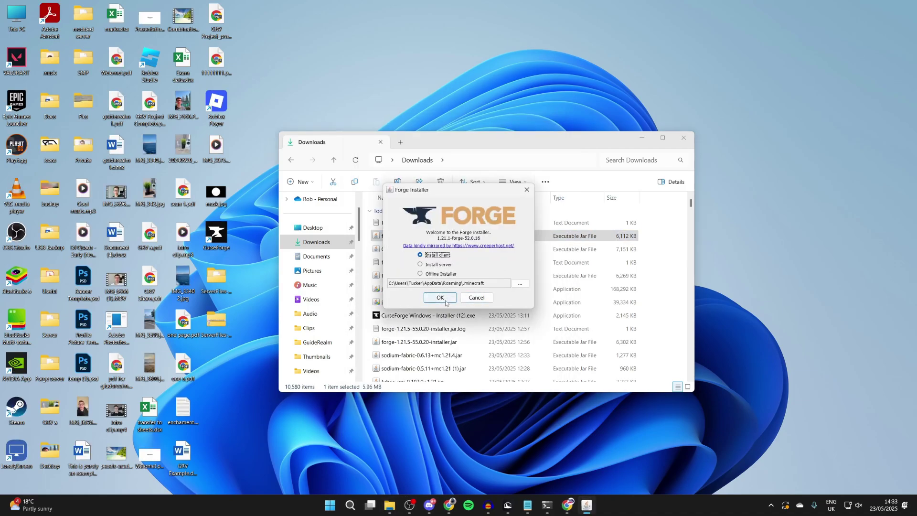
{"action": "left_click", "coordinate": [446, 299]}
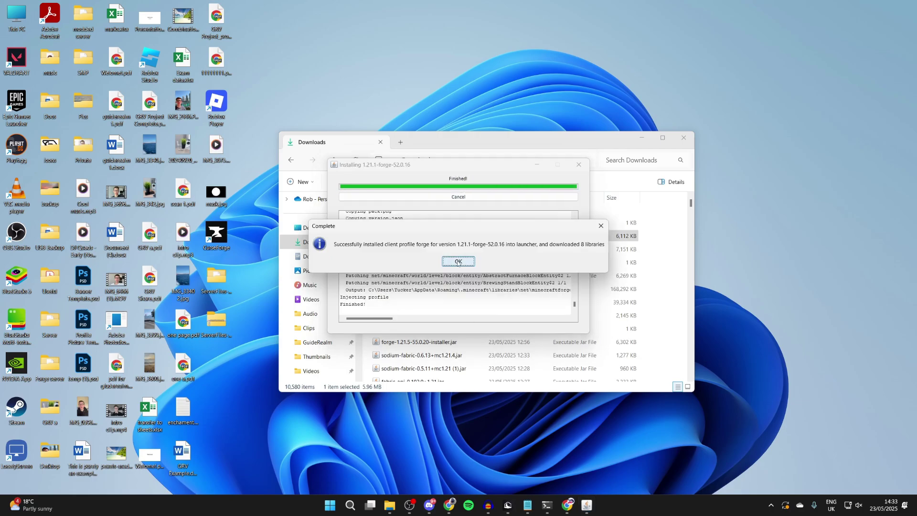
{"action": "left_click", "coordinate": [514, 260]}
Step: Switch to the Minecraft Launcher and show the Java Edition installations
{"action": "left_click", "coordinate": [361, 505]}
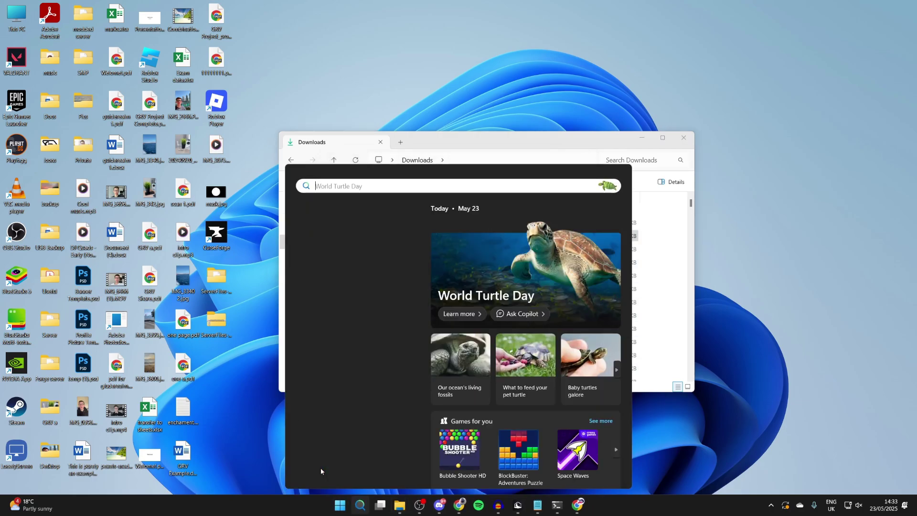
{"action": "type", "text": "min"}
{"action": "key", "text": "Down"}
{"action": "key", "text": "Return"}
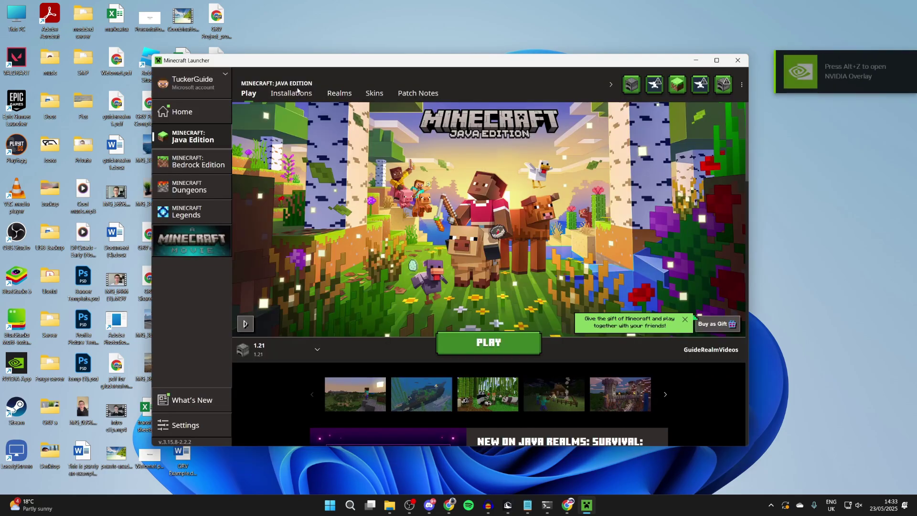
{"action": "left_click", "coordinate": [296, 91]}
Step: Open the game folder of the 1.21.1-forge-52.0.16 installation and go into its mods folder
{"action": "scroll", "coordinate": [353, 200], "scroll_direction": "down", "scroll_amount": 15}
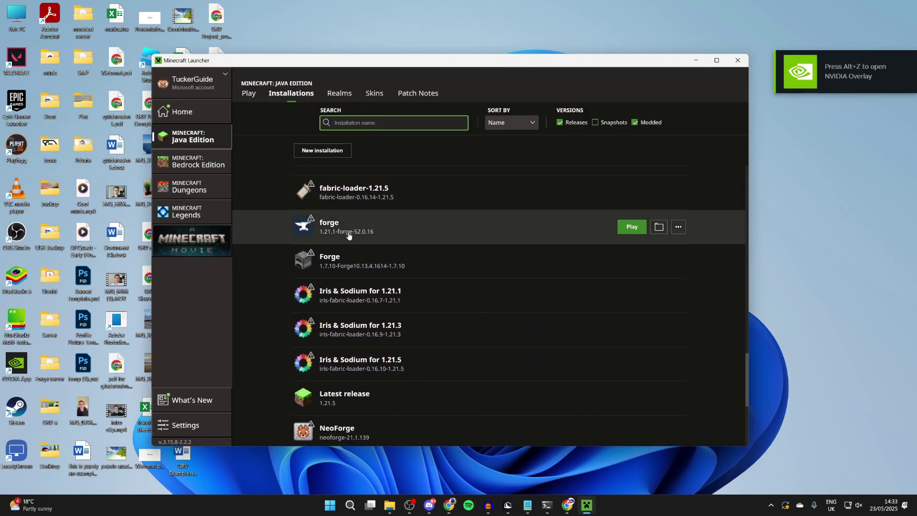
{"action": "left_click", "coordinate": [658, 229]}
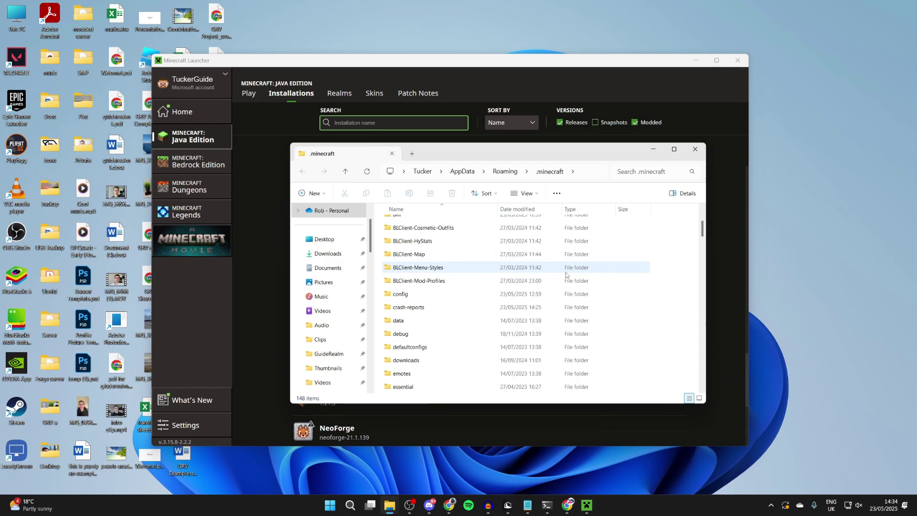
{"action": "scroll", "coordinate": [565, 275], "scroll_direction": "down", "scroll_amount": 4}
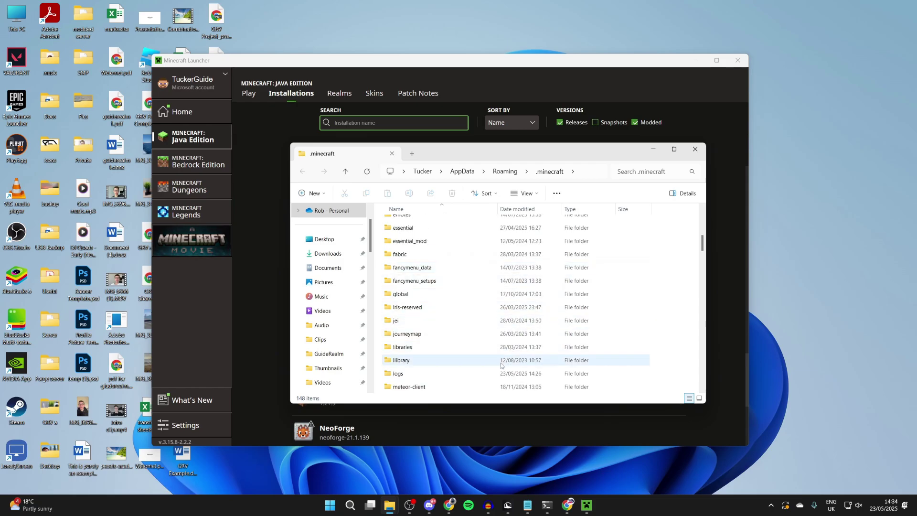
{"action": "double_click", "coordinate": [470, 387]}
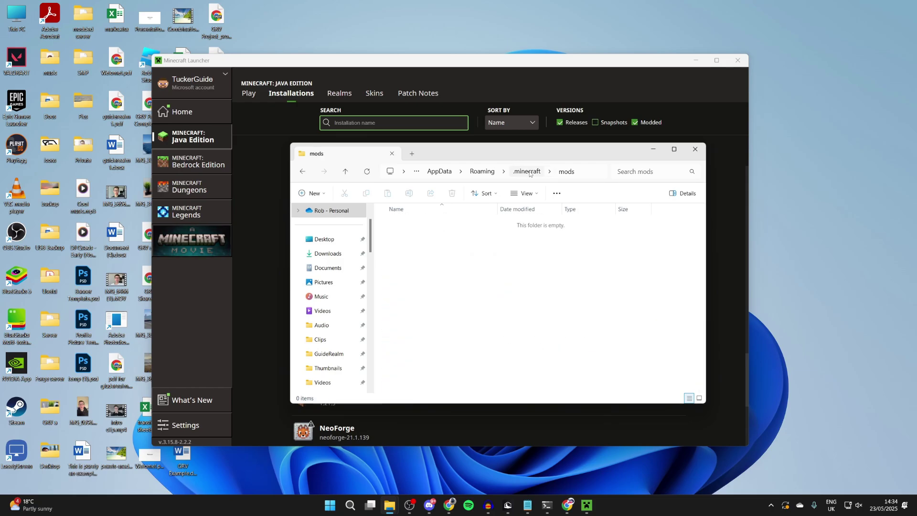
Step: Move OptiFine_1.21.1_HD_U_J1 (2).jar from the Downloads folder into the mods folder and close the mods window
{"action": "mouse_move", "coordinate": [387, 508]}
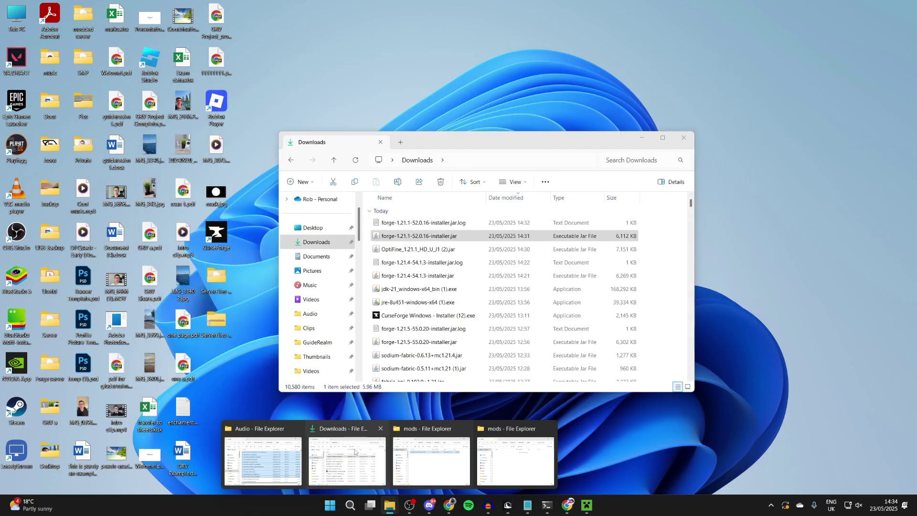
{"action": "left_click", "coordinate": [355, 451]}
{"action": "left_click_drag", "start_coordinate": [484, 139], "coordinate": [661, 135]}
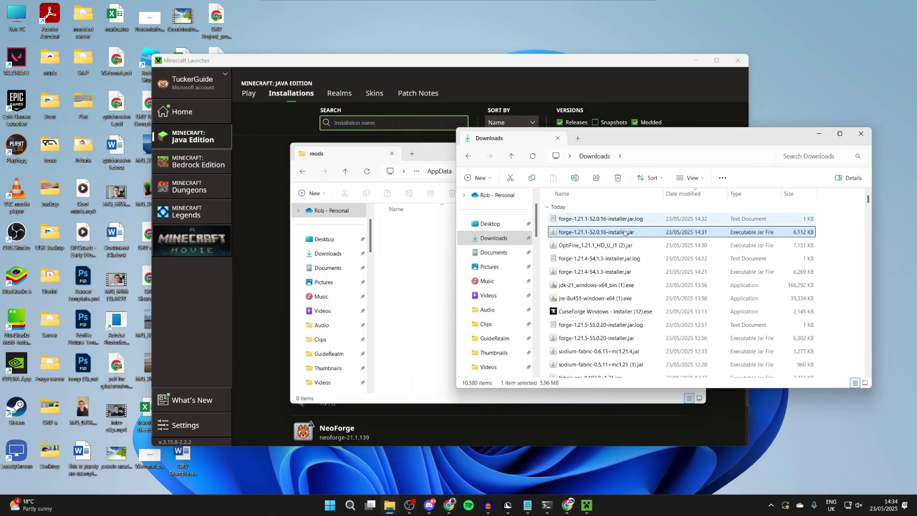
{"action": "left_click_drag", "start_coordinate": [556, 245], "coordinate": [392, 267]}
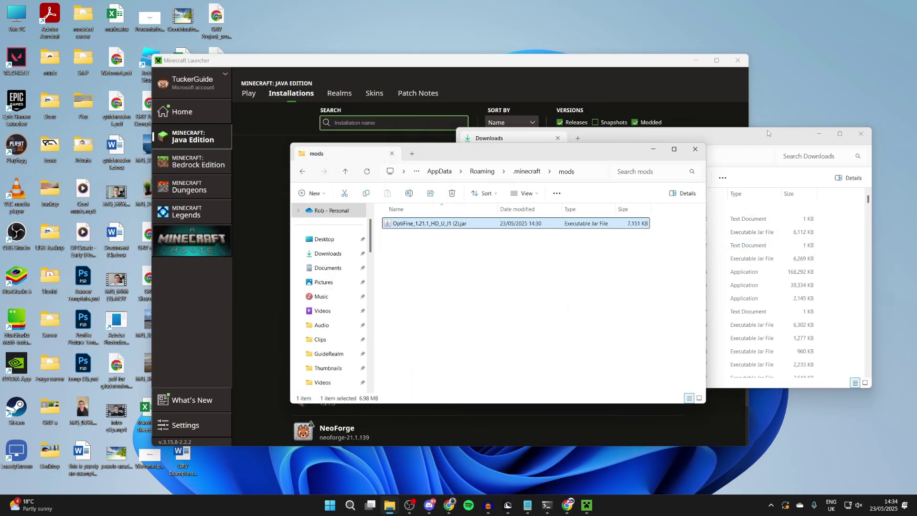
{"action": "left_click", "coordinate": [694, 149]}
Step: Launch the 1.21.1-forge-52.0.16 installation, accepting the risks and turning off further warnings for it
{"action": "left_click", "coordinate": [430, 220]}
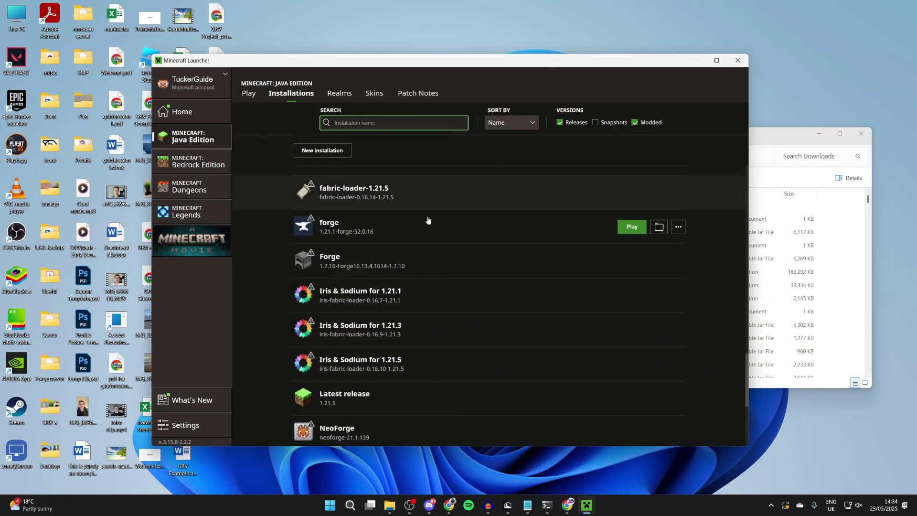
{"action": "left_click", "coordinate": [619, 228]}
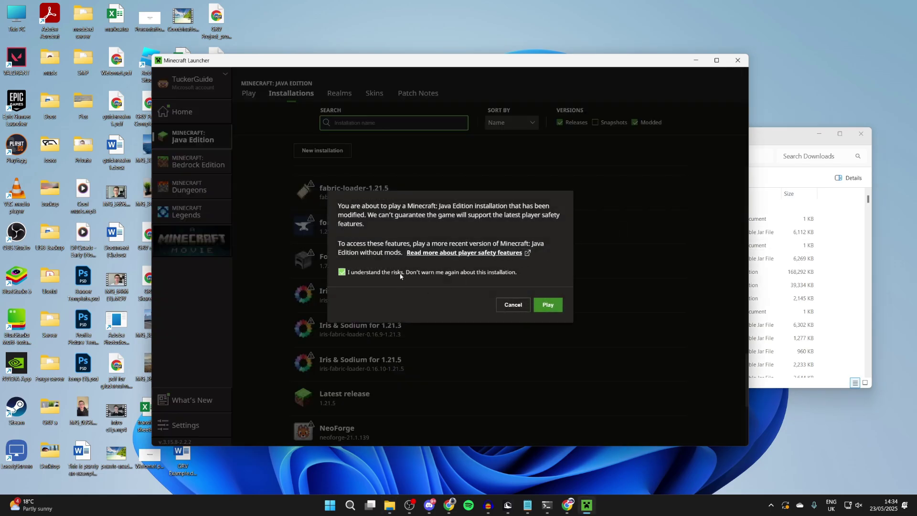
{"action": "left_click", "coordinate": [549, 305]}
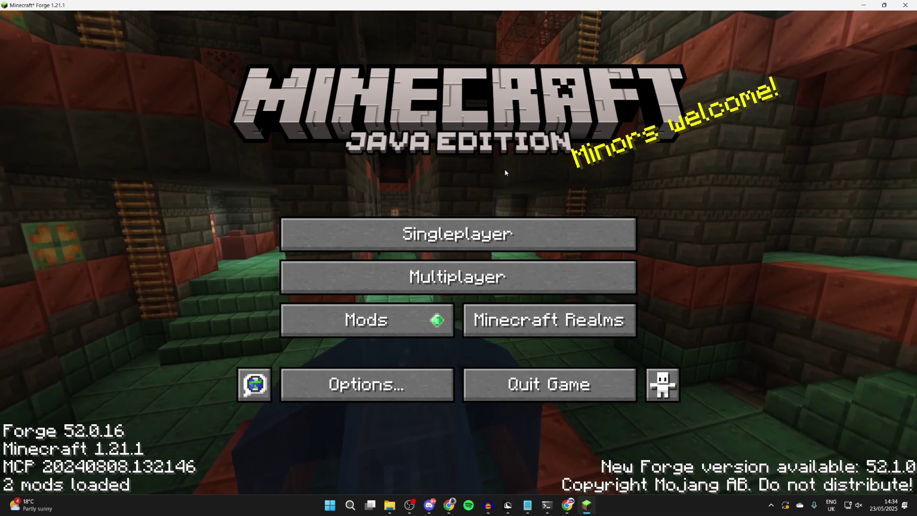
Step: Check the game's Video Settings for the OptiFine options and return to the title screen
{"action": "left_click", "coordinate": [388, 393]}
{"action": "left_click", "coordinate": [333, 239]}
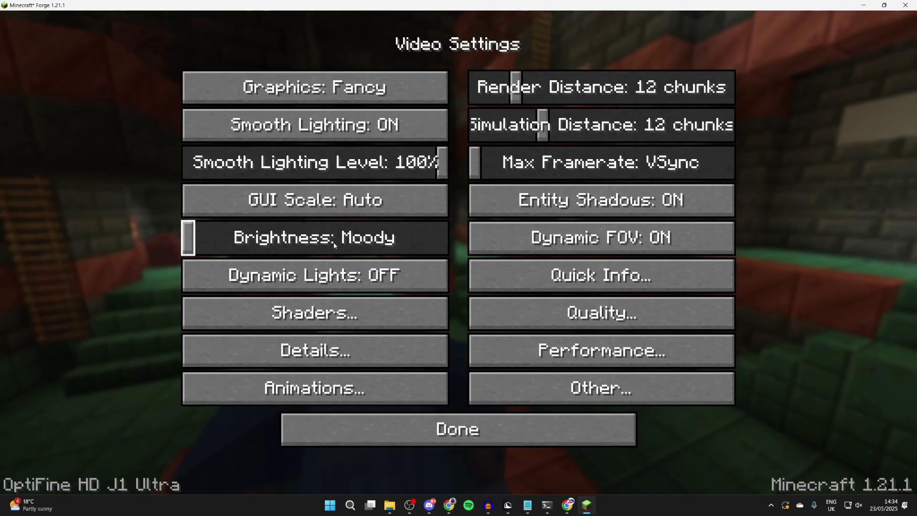
{"action": "left_click", "coordinate": [437, 428]}
{"action": "left_click", "coordinate": [437, 465]}
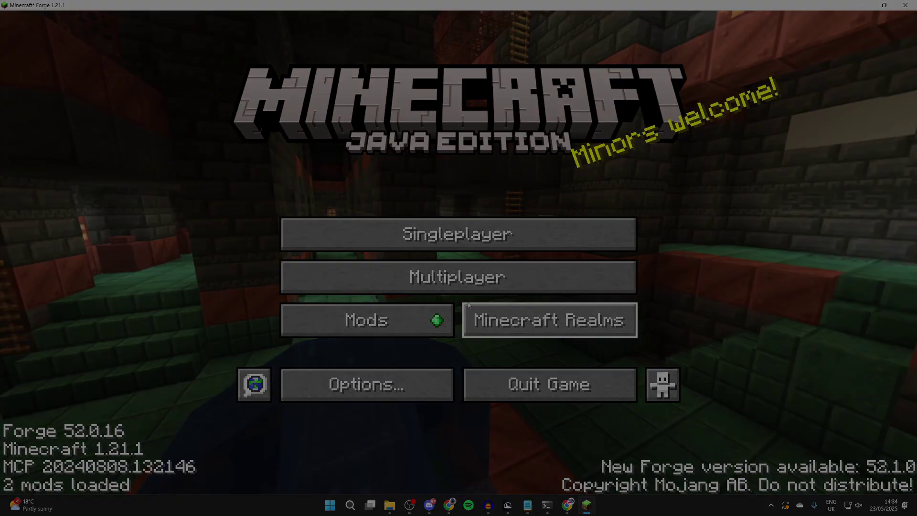